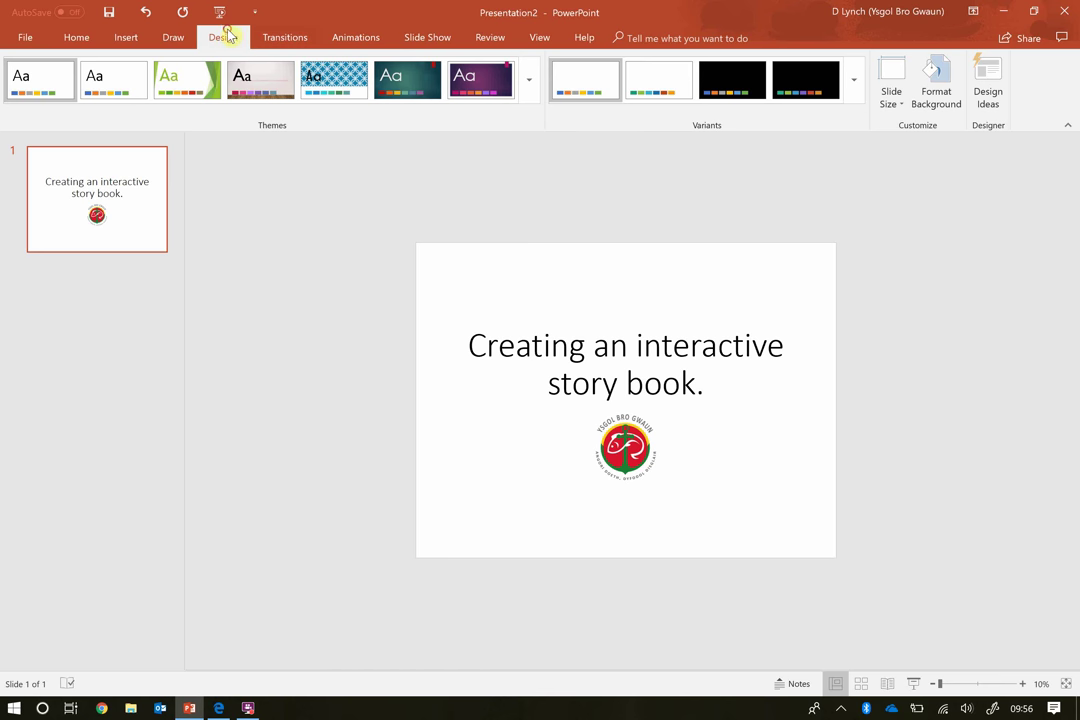
- Make the slides Portrait (106.68 × 142.24 cm) and choose Maximize to scale the content
click(898, 94)
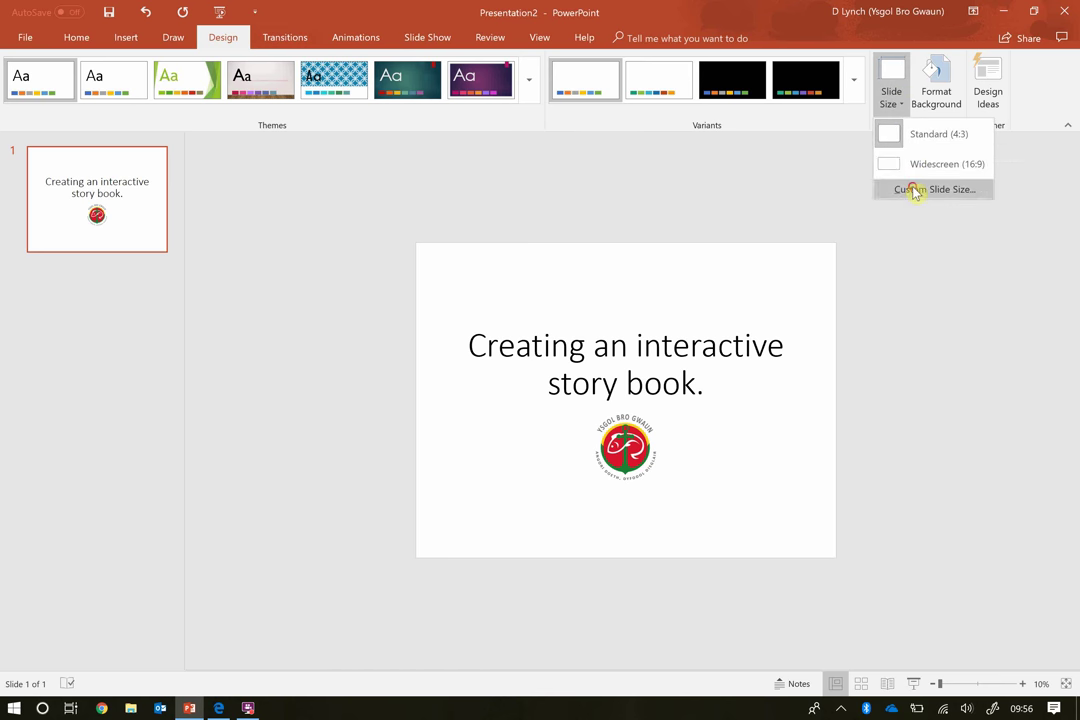
click(915, 190)
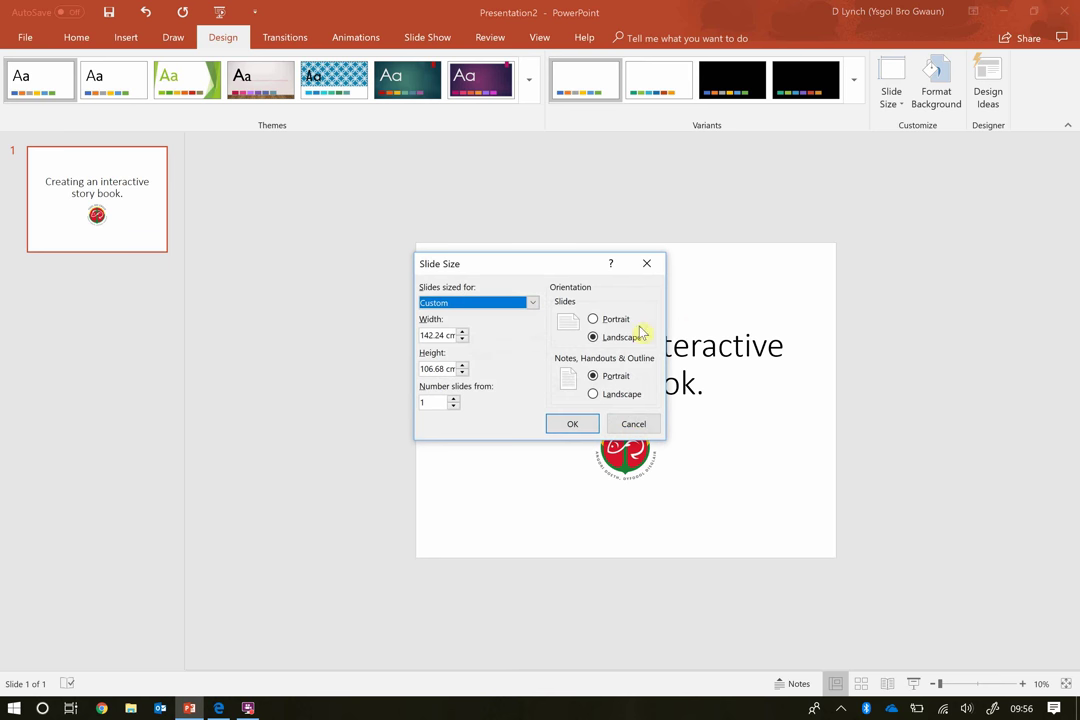
click(594, 319)
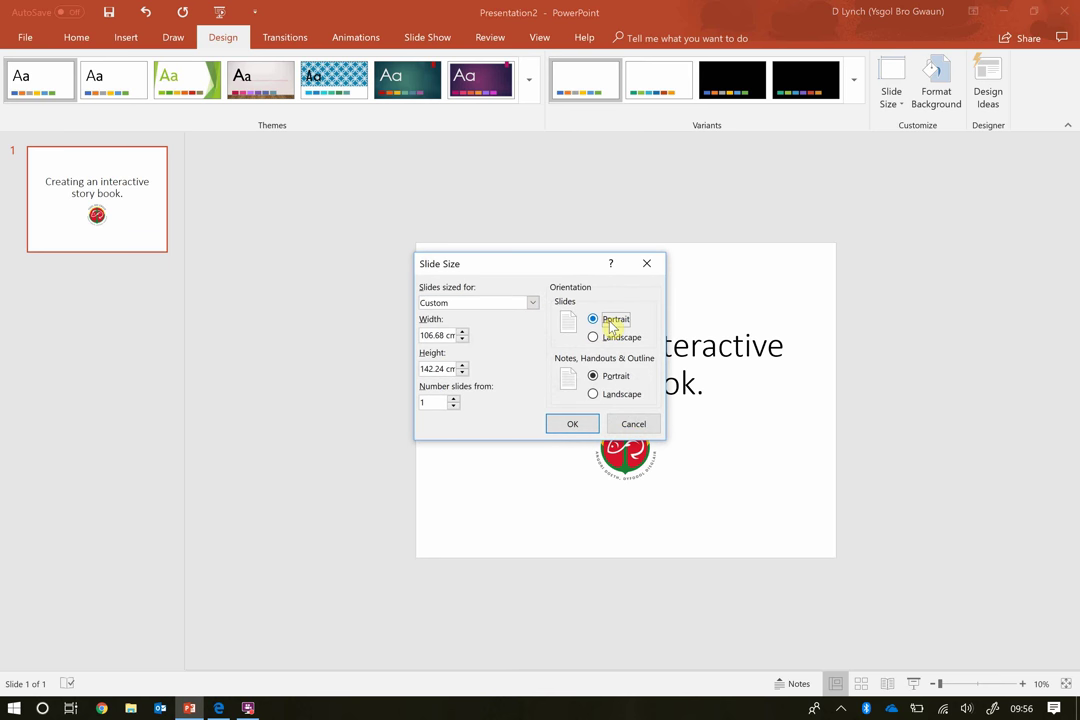
click(572, 427)
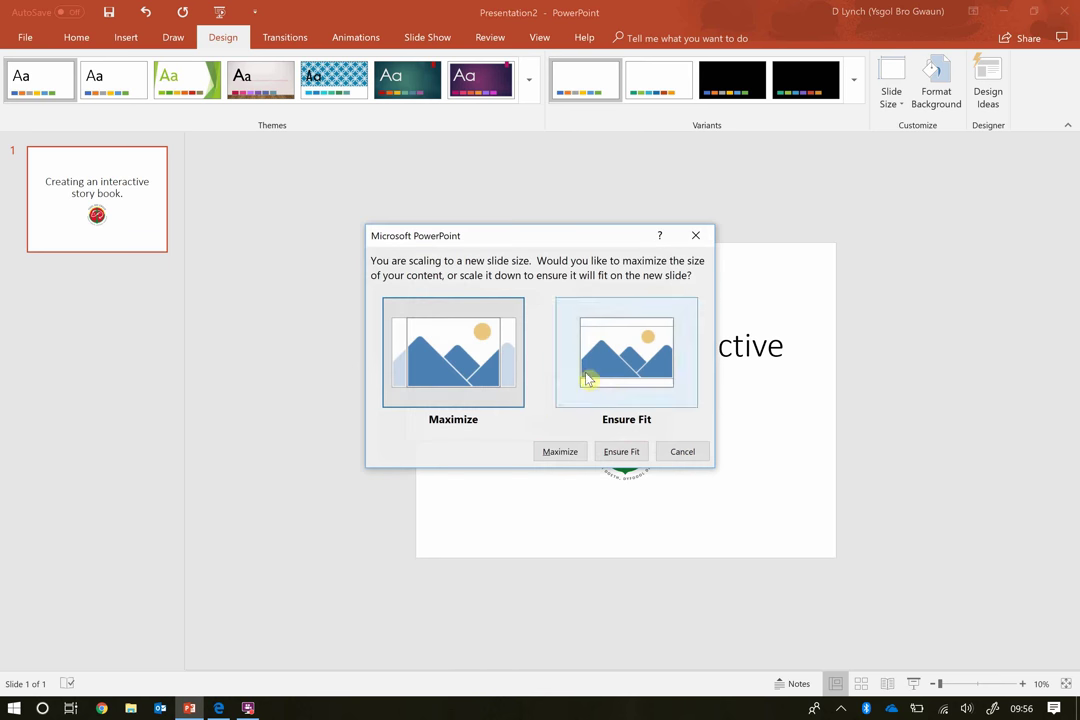
click(518, 364)
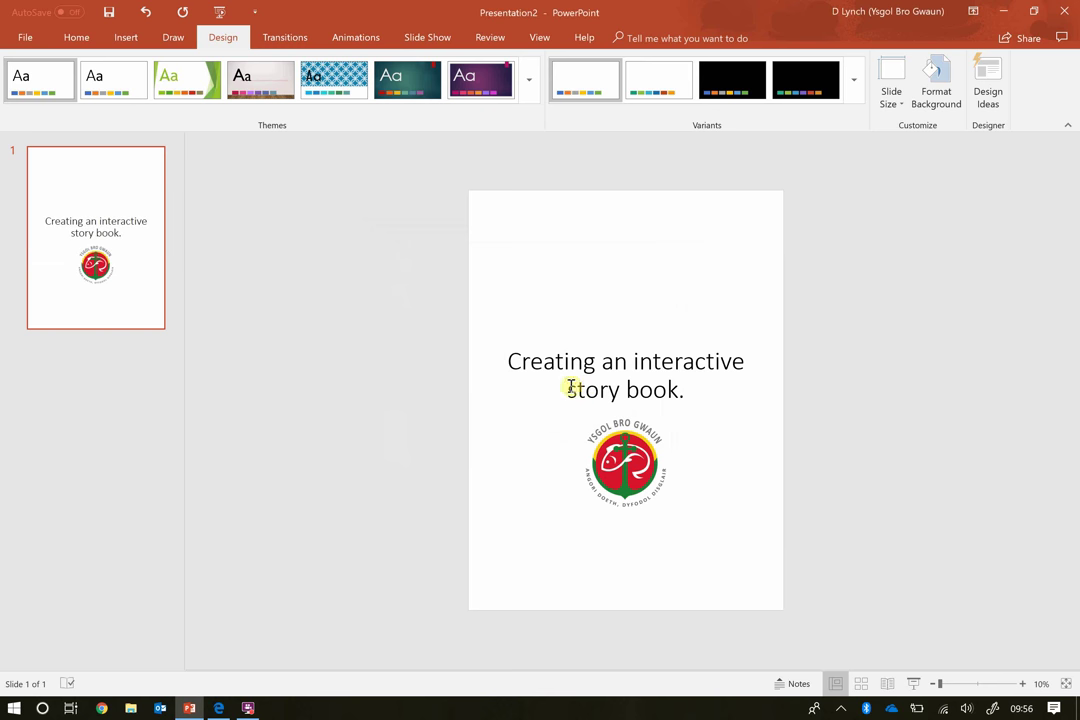
- Add a blank second slide and paste the Holes title, Chapter 6 label and four story text boxes
right_click(119, 250)
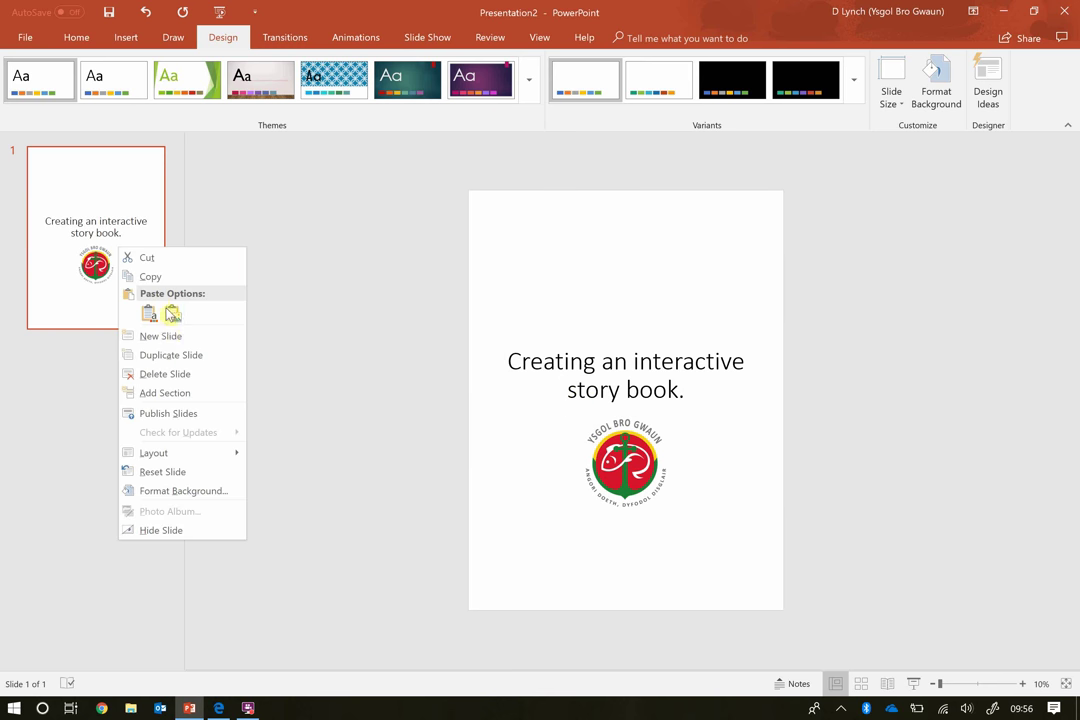
click(142, 337)
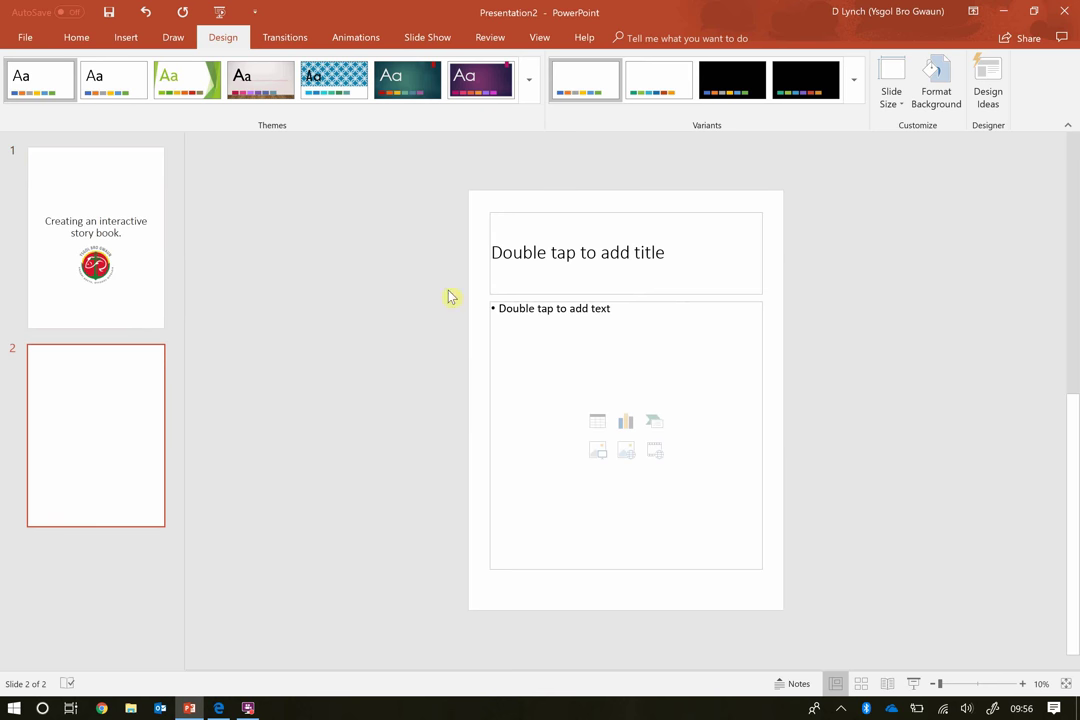
drag(432, 180, 847, 636)
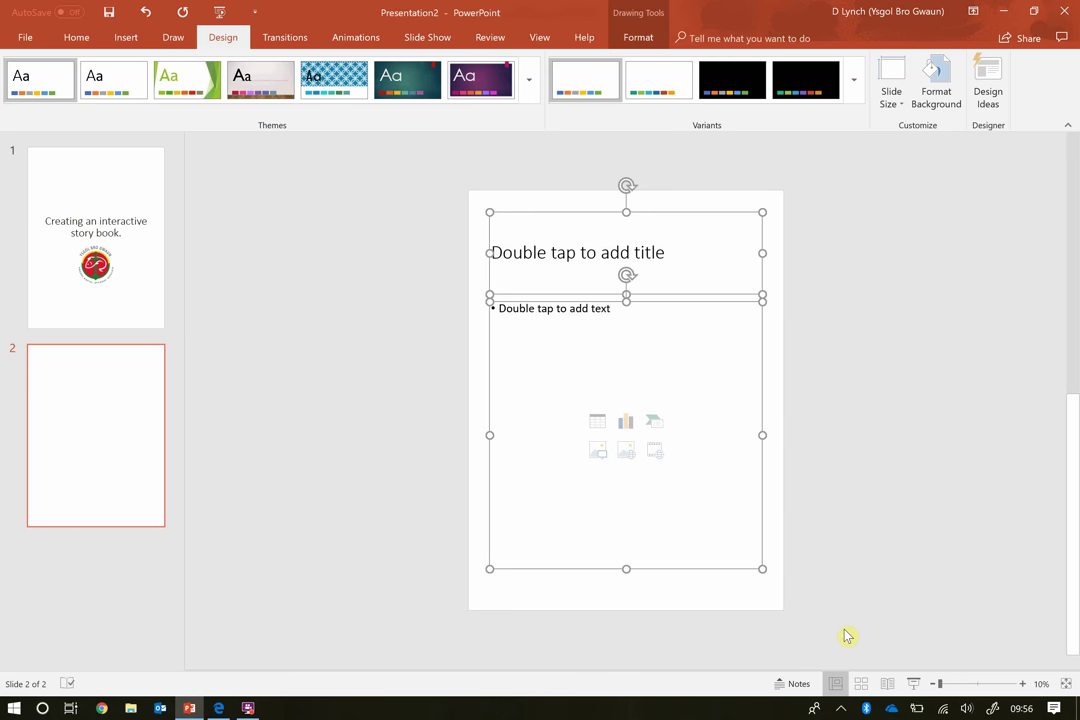
key(Delete)
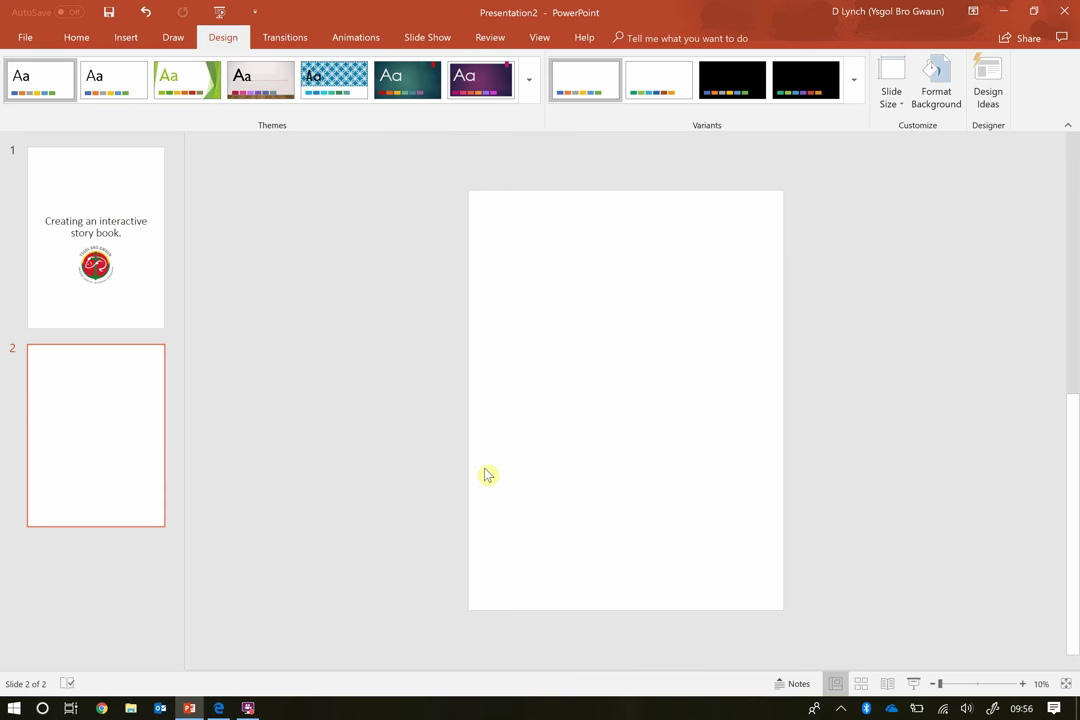
key(ctrl+v)
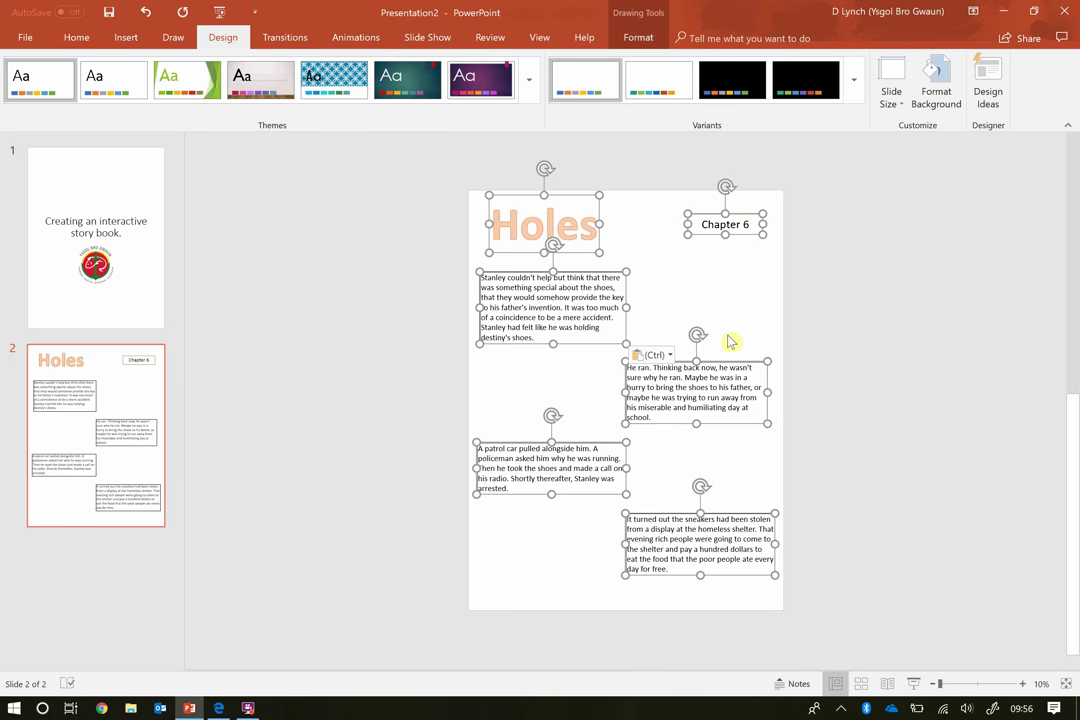
click(765, 314)
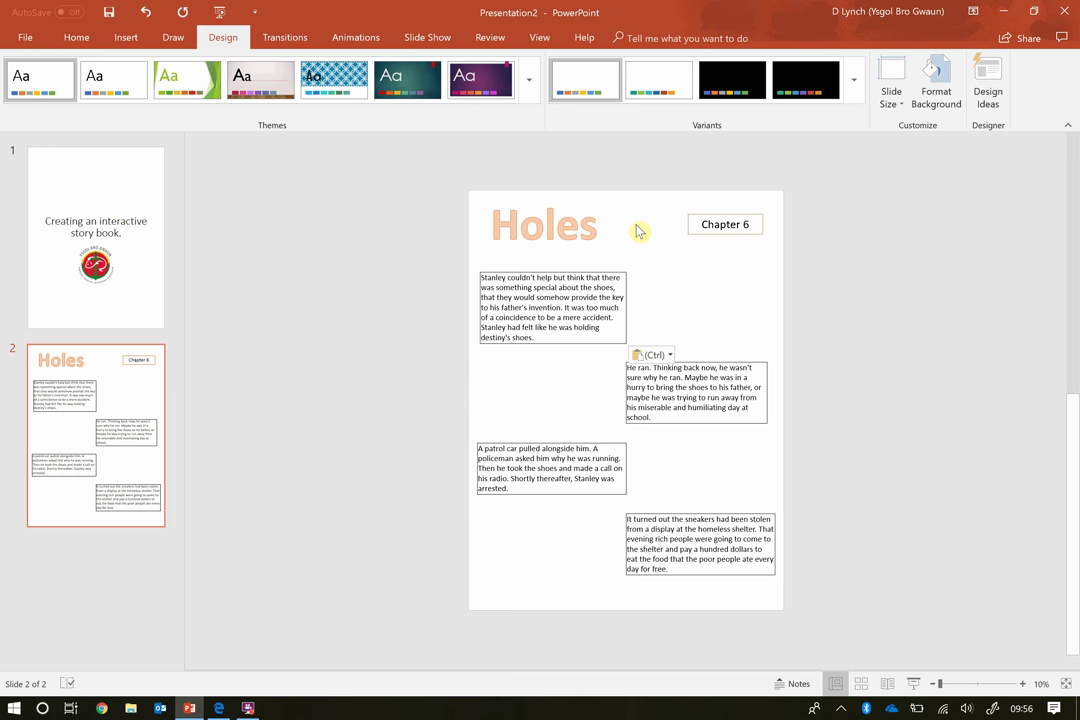
- Insert Falling.png and move it between the Holes title and the Chapter 6 label
click(125, 40)
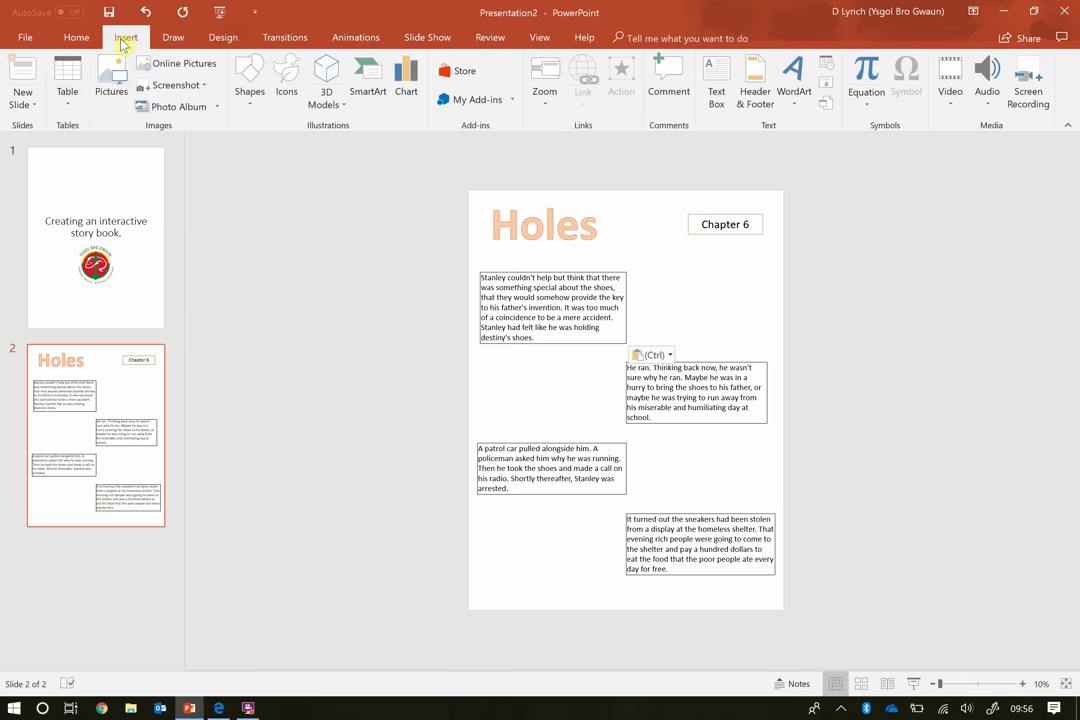
click(87, 56)
double_click(272, 118)
drag(634, 405, 641, 228)
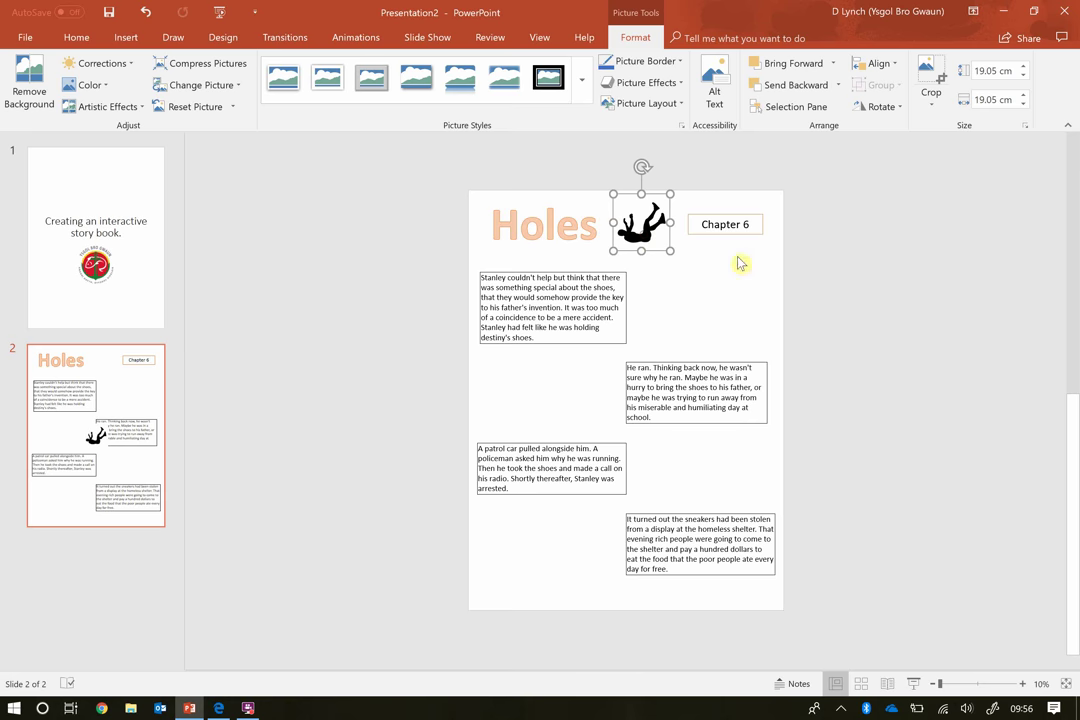
click(740, 300)
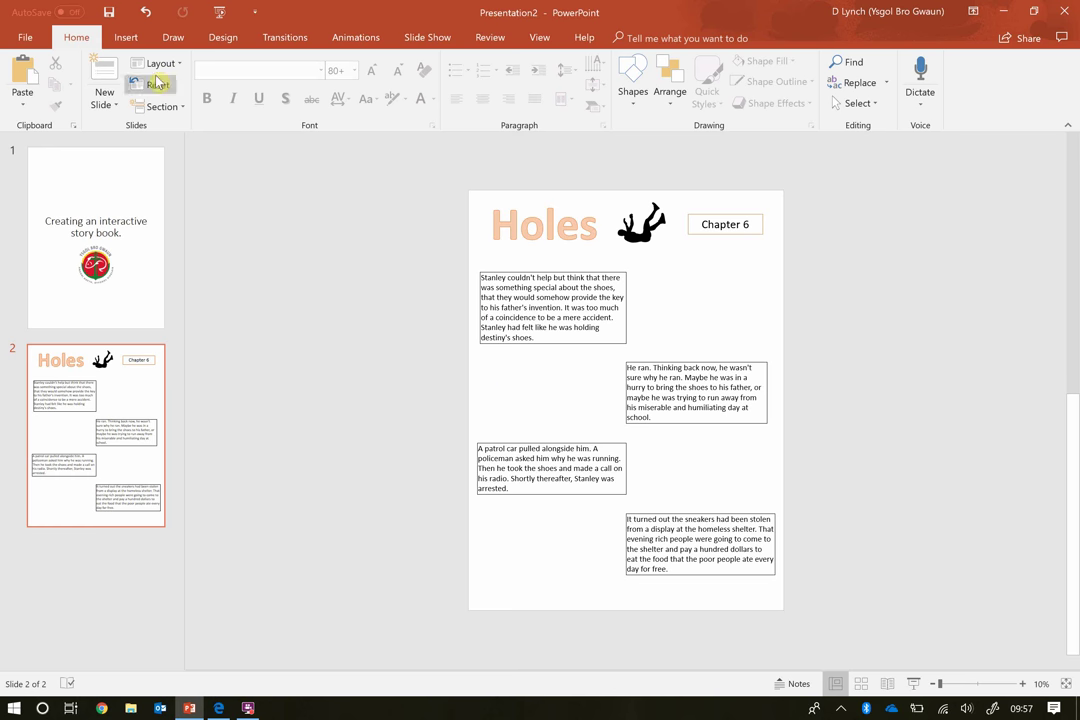
click(126, 38)
- Insert Chucks.png, shrink it and make a slightly offset duplicate of the sneaker picture
click(105, 70)
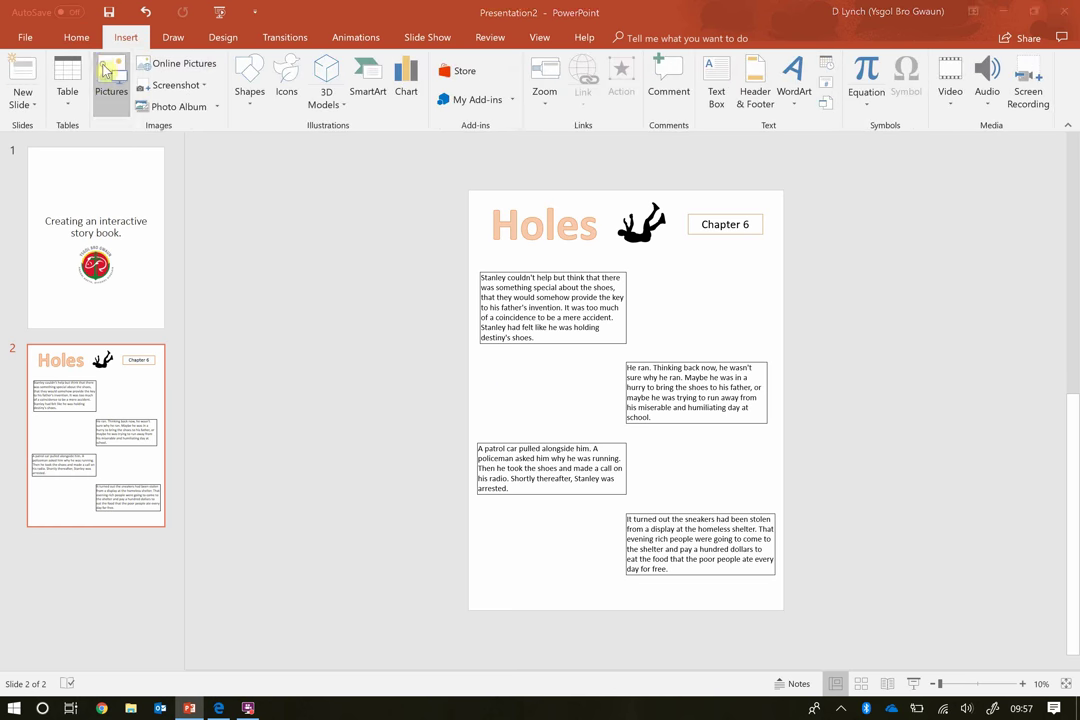
click(185, 143)
double_click(185, 143)
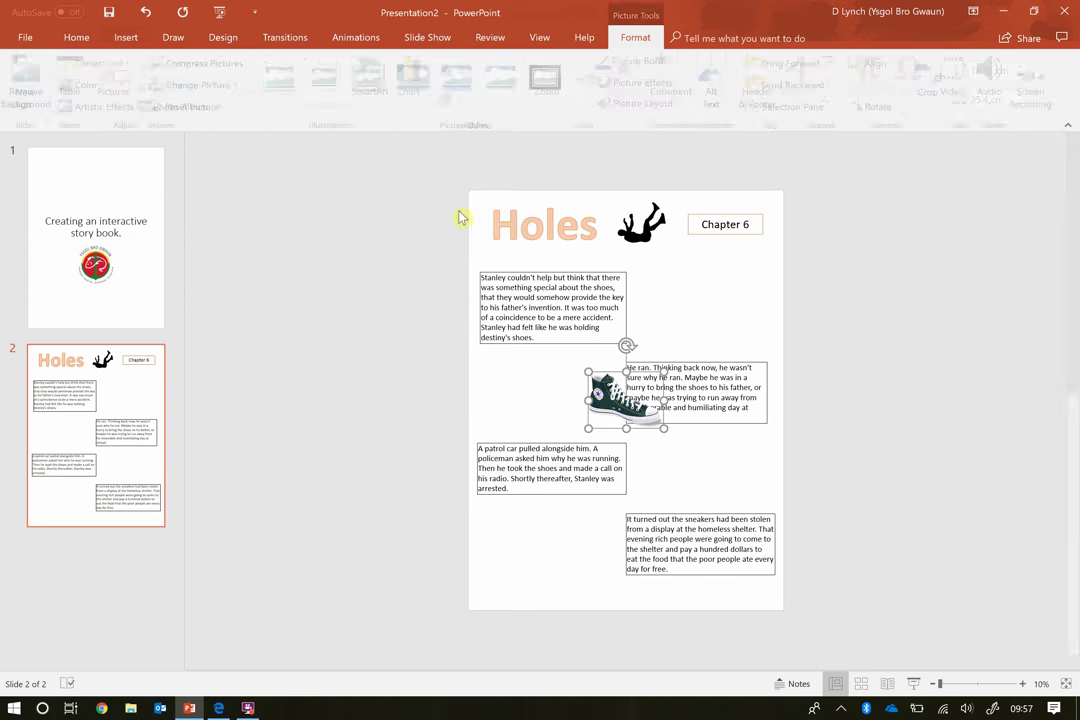
drag(609, 386, 700, 284)
drag(755, 320, 738, 311)
key(ctrl+c)
key(ctrl+v)
key(Left)
key(Left)
key(Down)
click(771, 312)
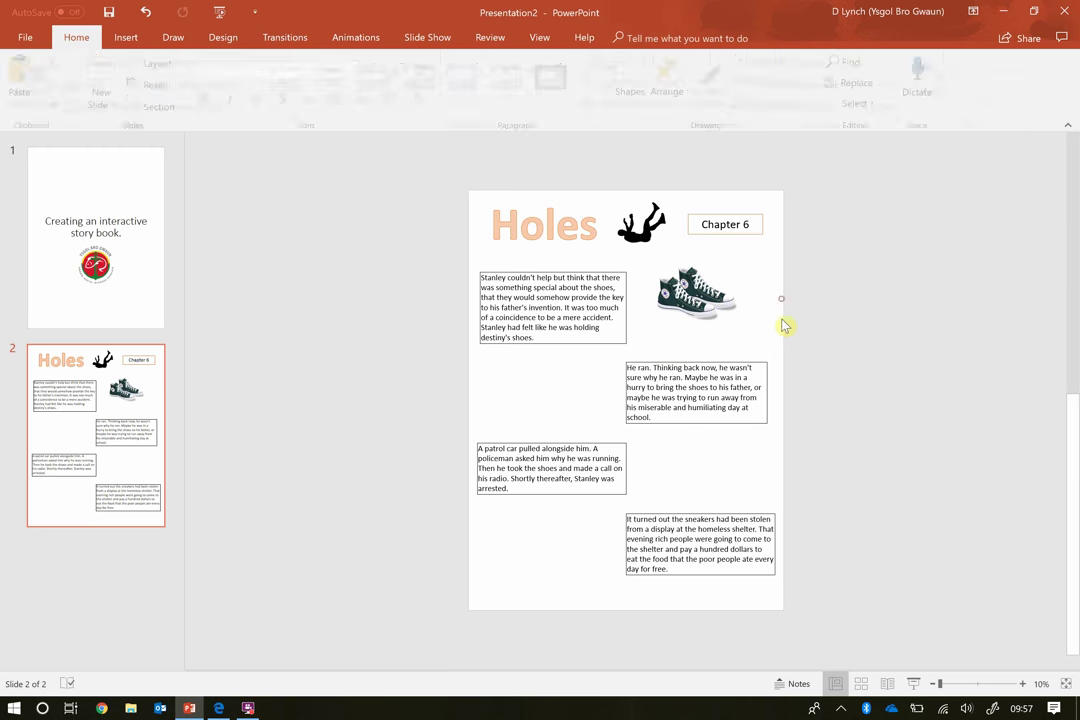
- Group the two sneaker pictures and nudge the group into place beside the first paragraph
click(689, 299)
right_click(689, 297)
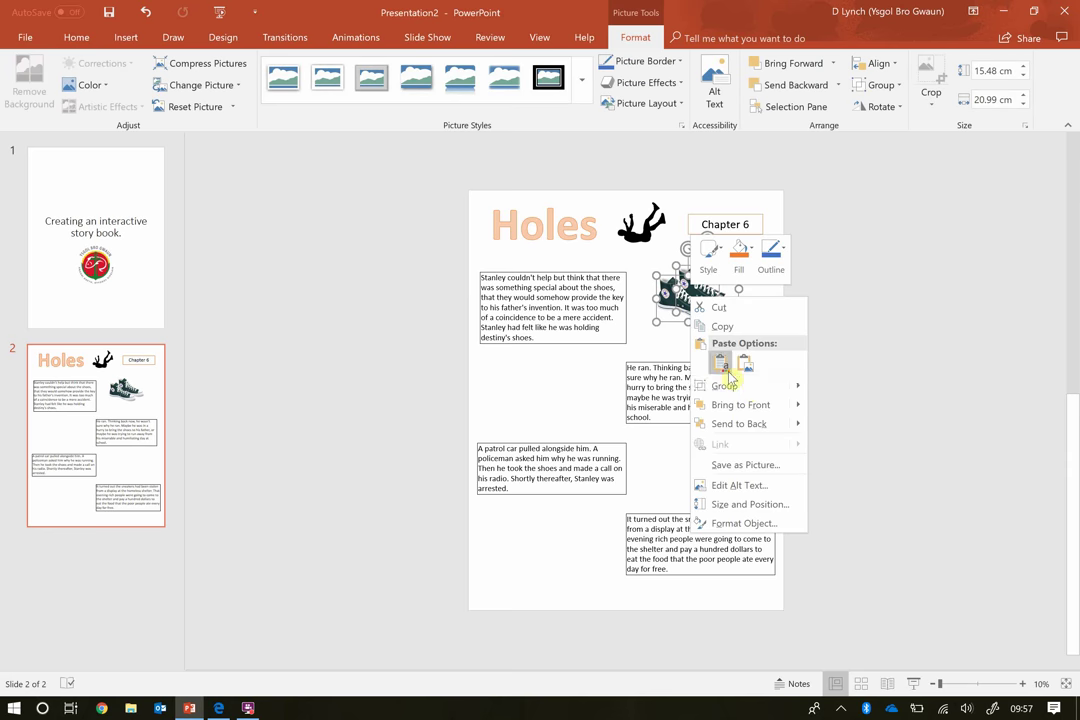
mouse_move(733, 385)
click(830, 387)
click(835, 345)
mouse_move(718, 312)
mouse_down()
mouse_move(706, 304)
mouse_move(713, 316)
mouse_up()
click(812, 316)
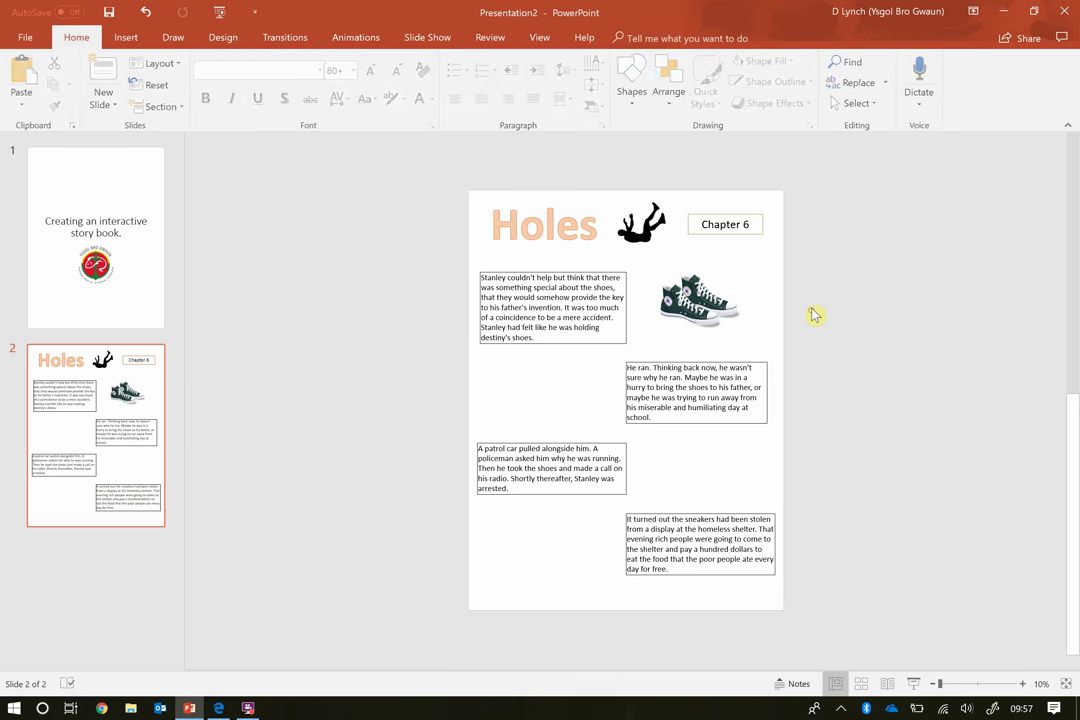
click(219, 708)
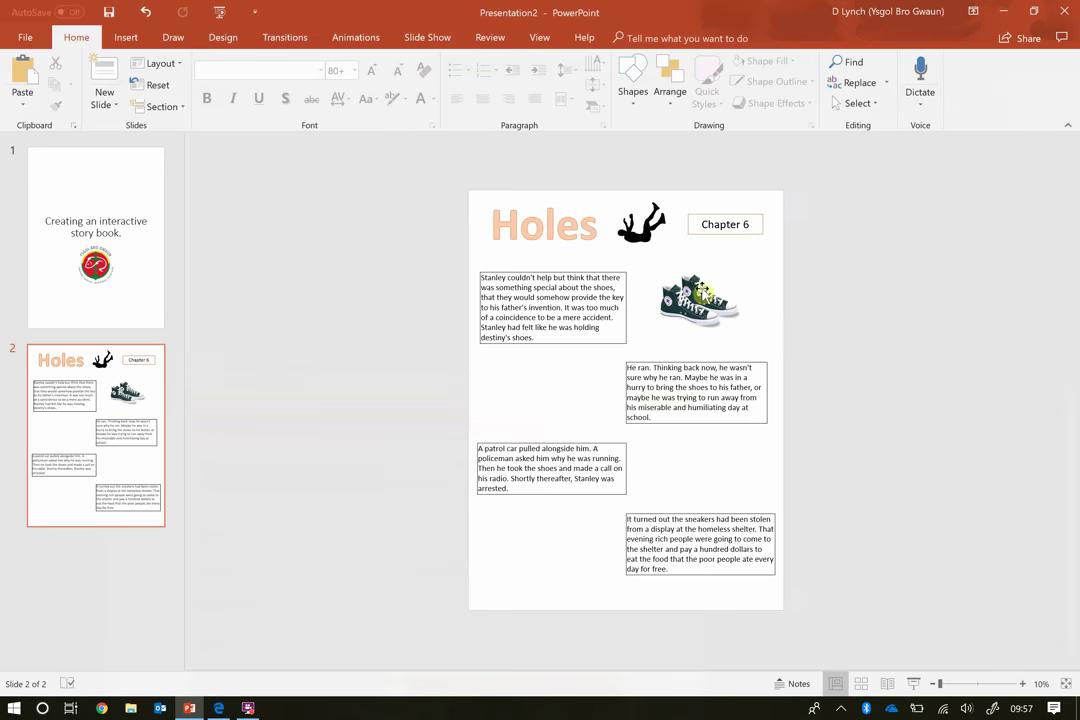
click(708, 310)
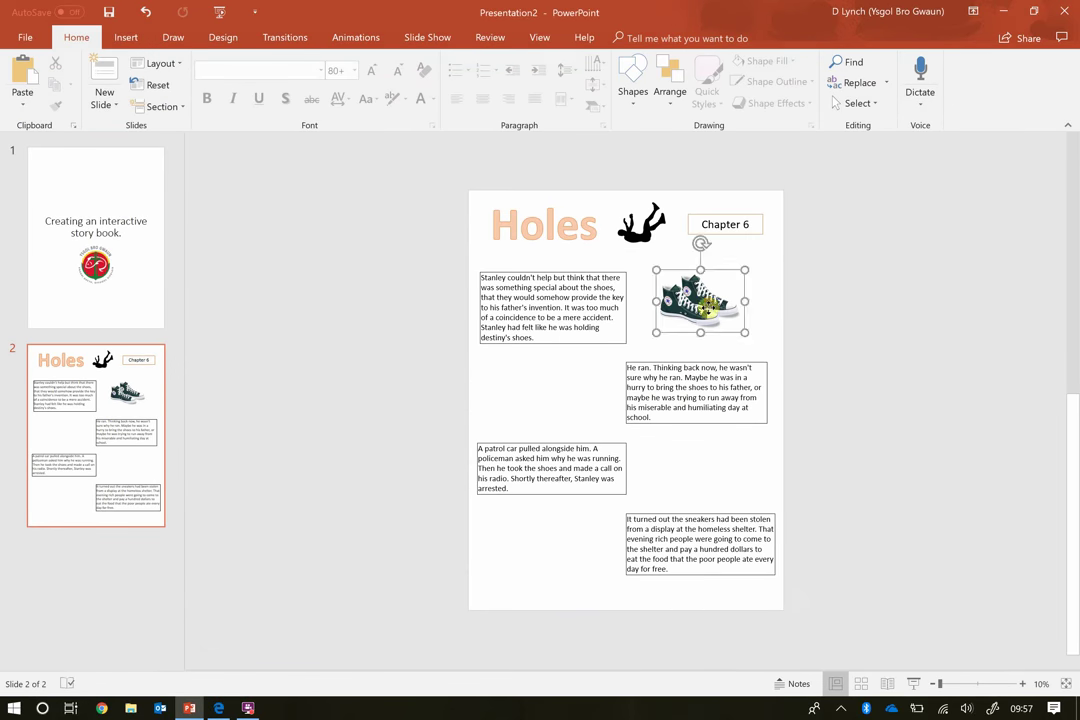
click(812, 360)
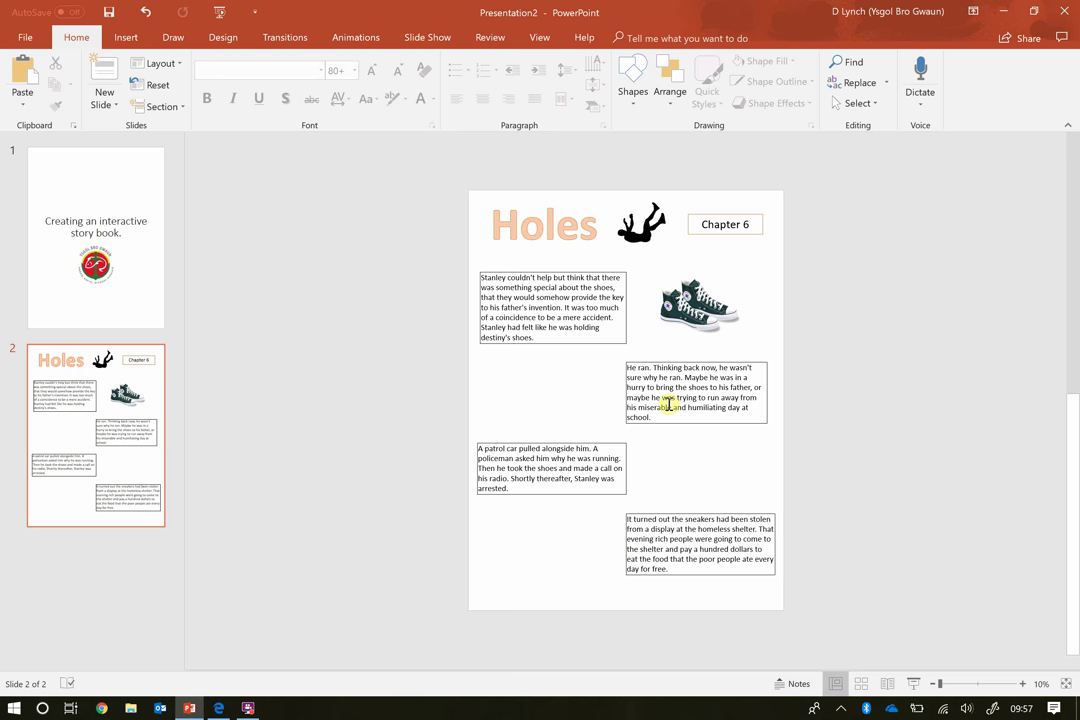
- Insert Man_Running_GIF_Animation_Loop.gif, enlarge it and place it left of the He ran paragraph
click(128, 38)
click(125, 87)
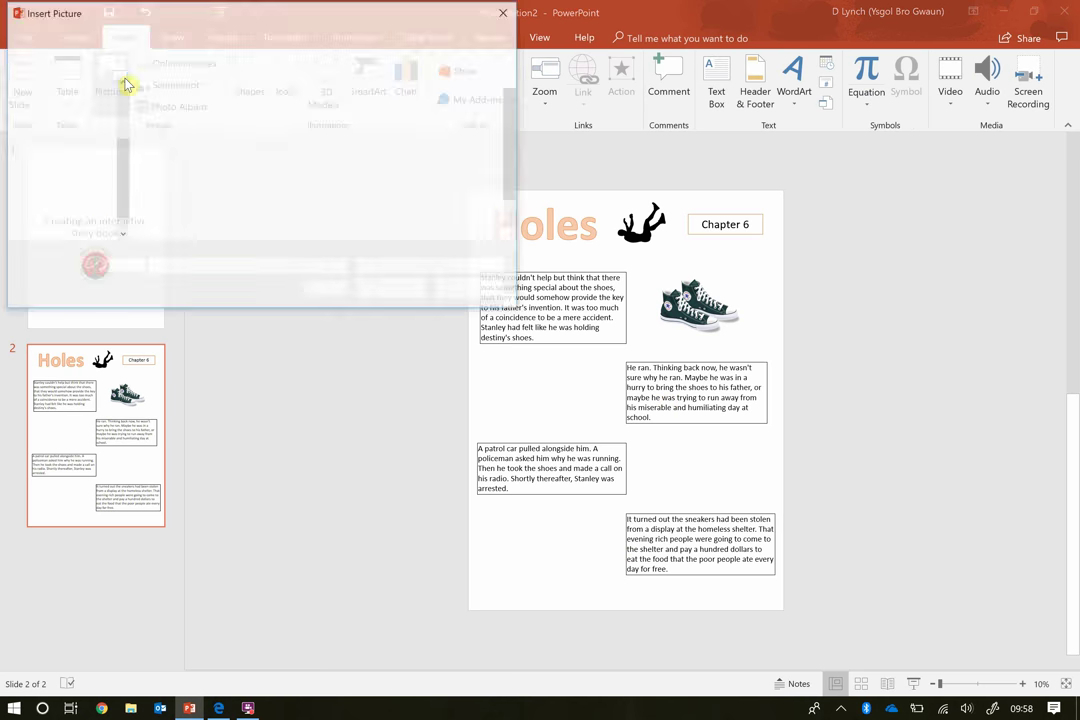
click(360, 158)
click(390, 290)
drag(617, 385, 577, 388)
click(550, 395)
click(525, 395)
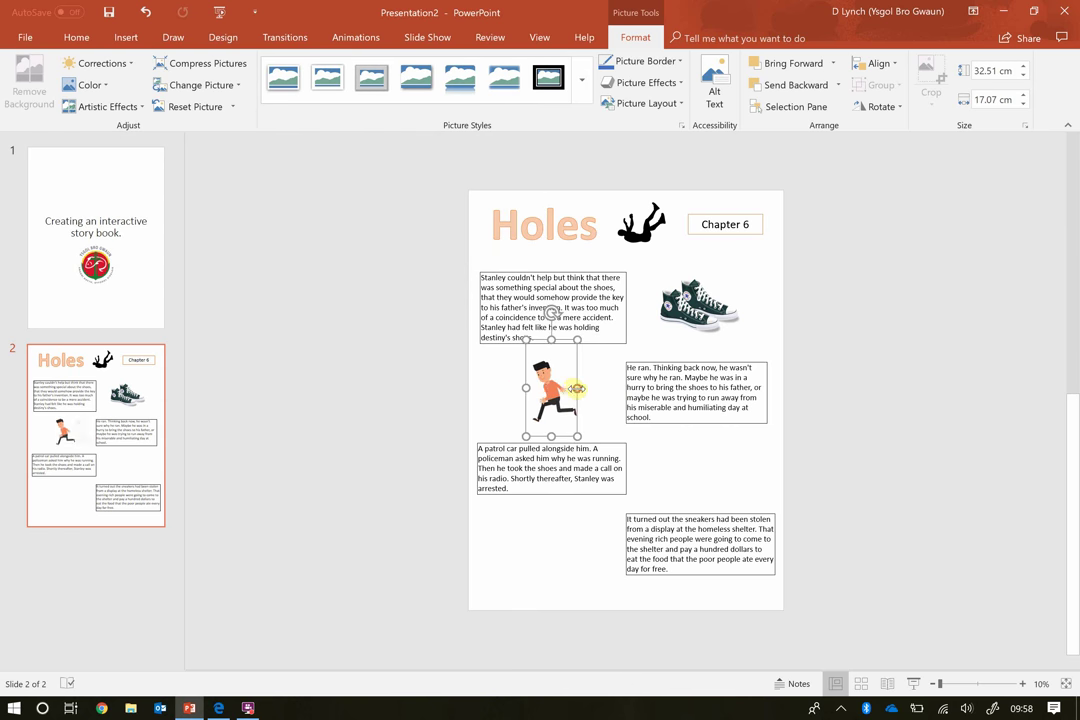
click(800, 466)
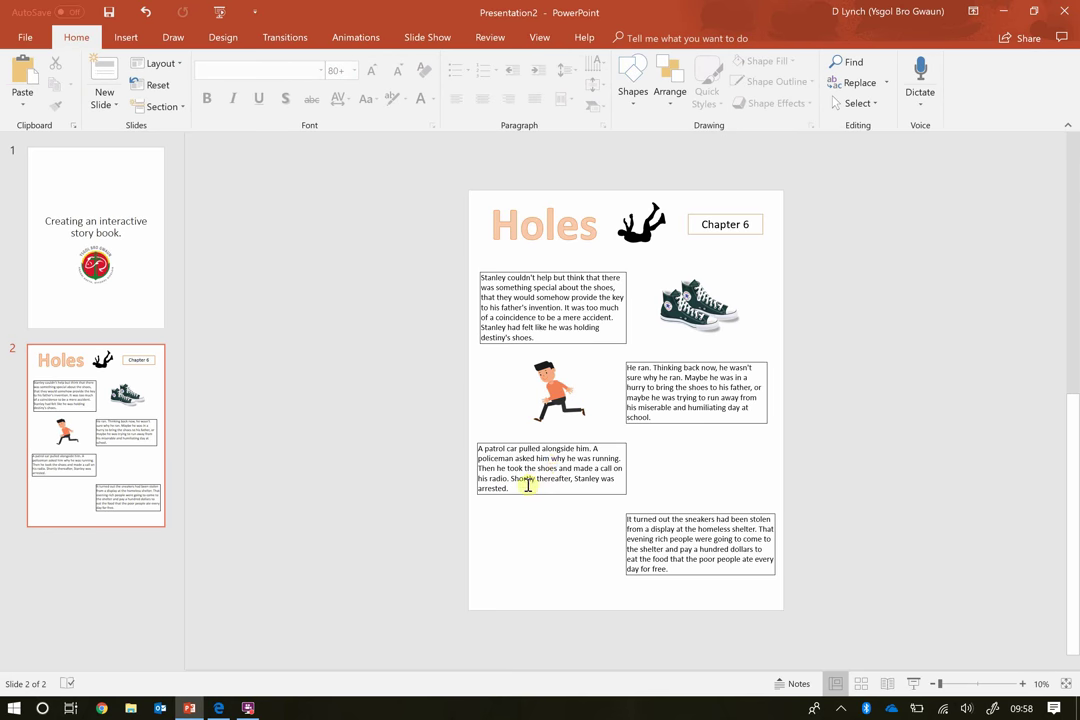
- Insert Police.png, enlarge it and position it right of the patrol car paragraph
click(125, 37)
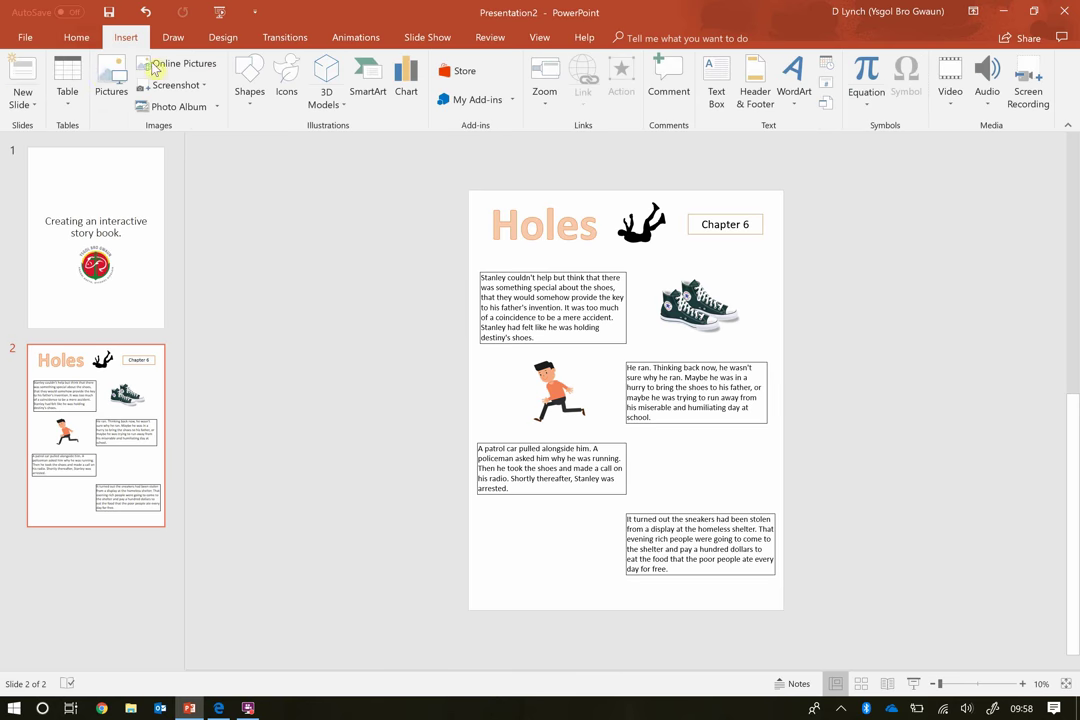
click(99, 76)
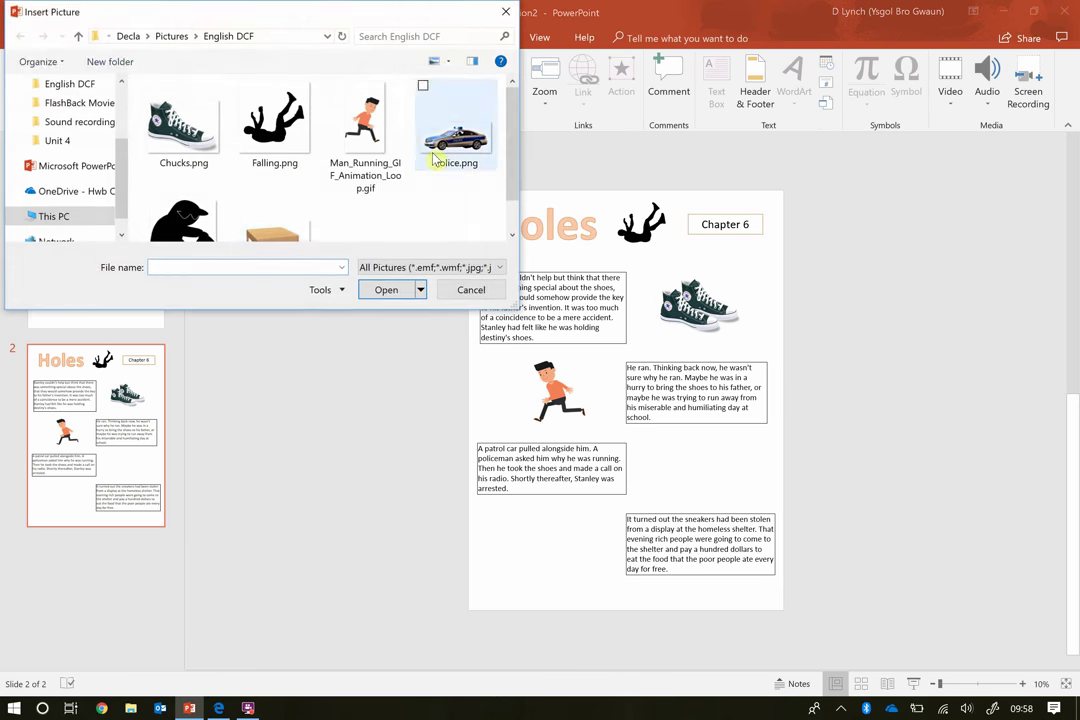
double_click(432, 150)
drag(588, 418, 696, 475)
click(820, 523)
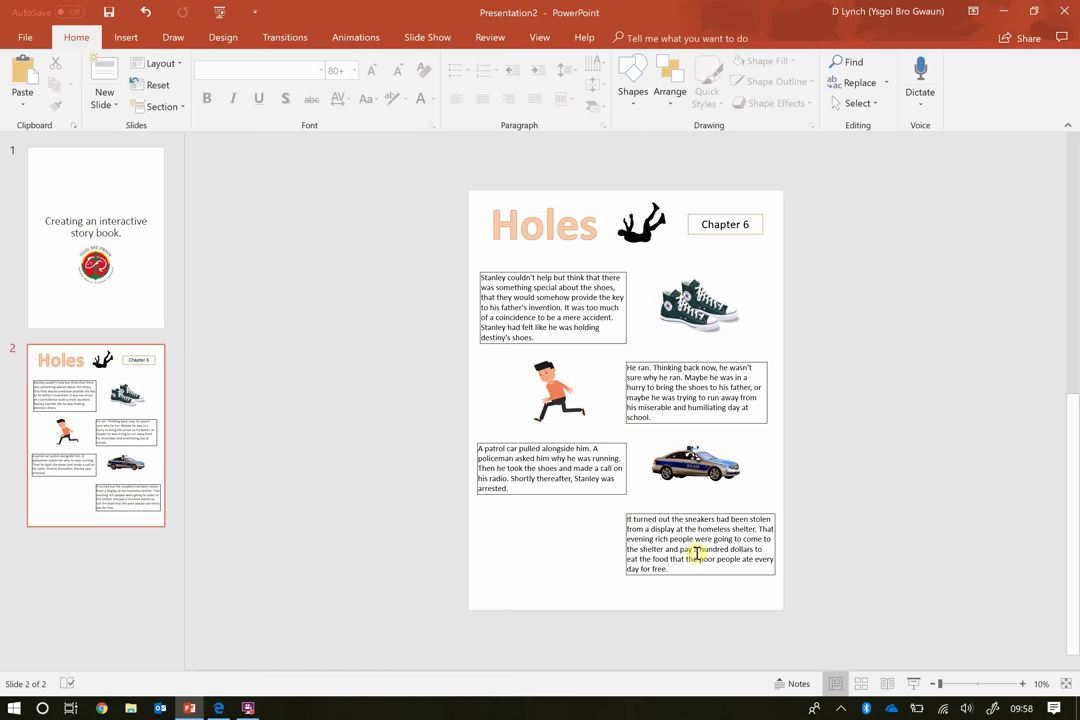
click(738, 322)
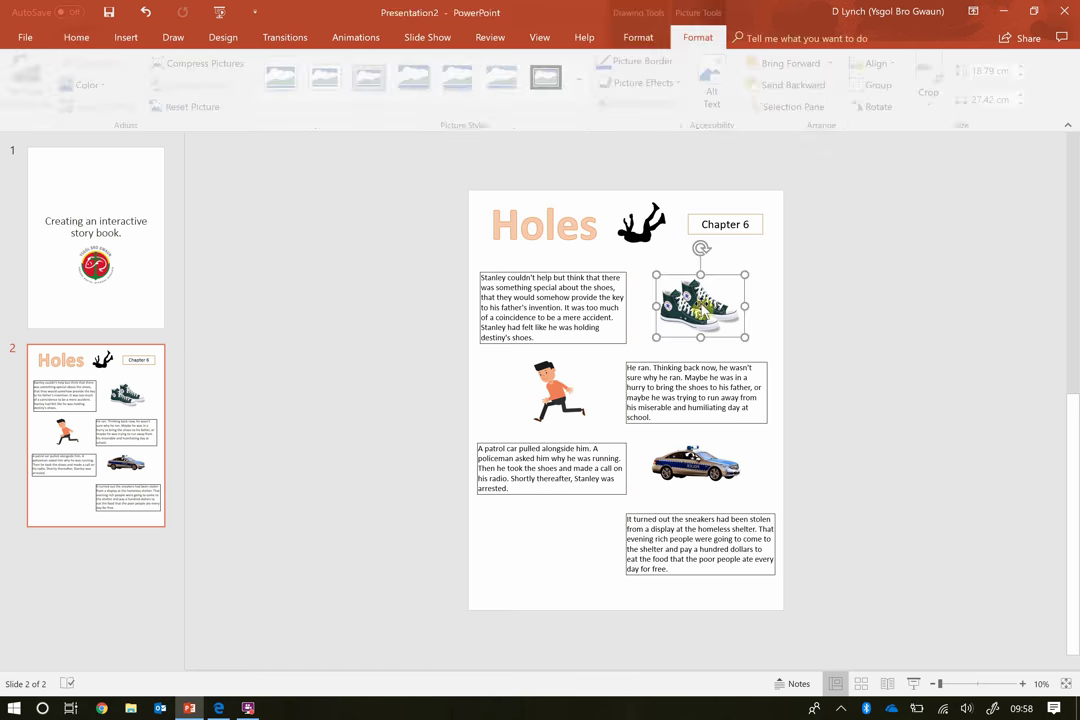
click(818, 526)
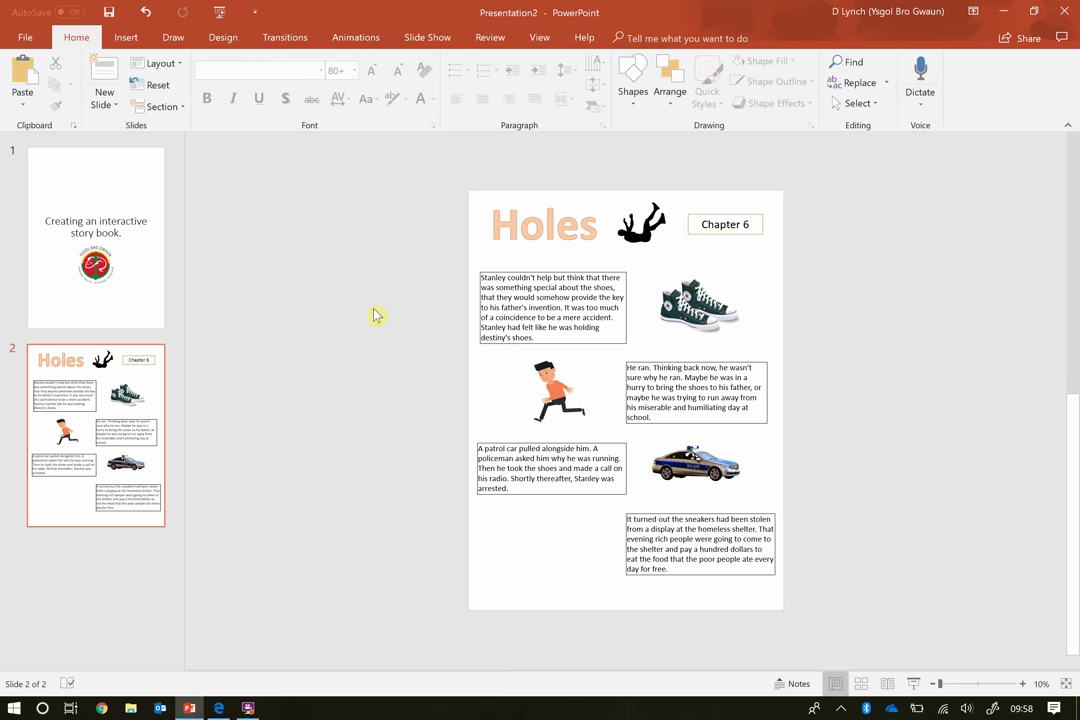
- Insert table.png and move it to the lower-left beside the last paragraph
click(125, 38)
click(112, 78)
double_click(285, 236)
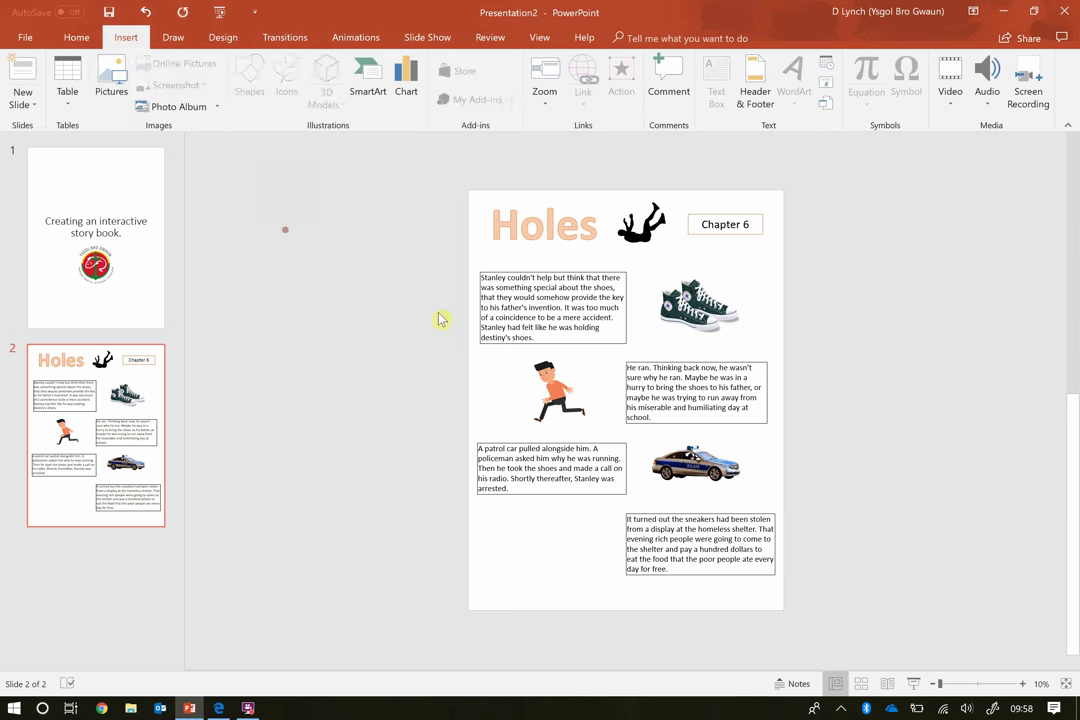
drag(628, 403, 545, 553)
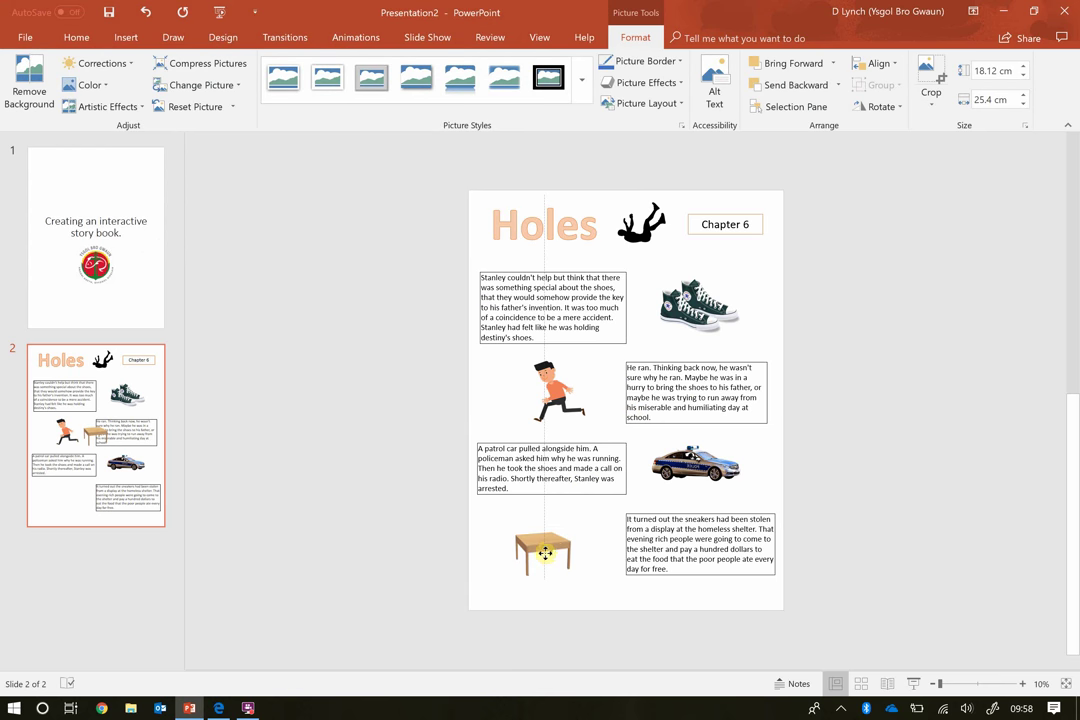
- Copy the sneakers picture and place the copy on top of the table
click(706, 330)
key(ctrl+c)
key(ctrl+v)
drag(711, 340, 538, 530)
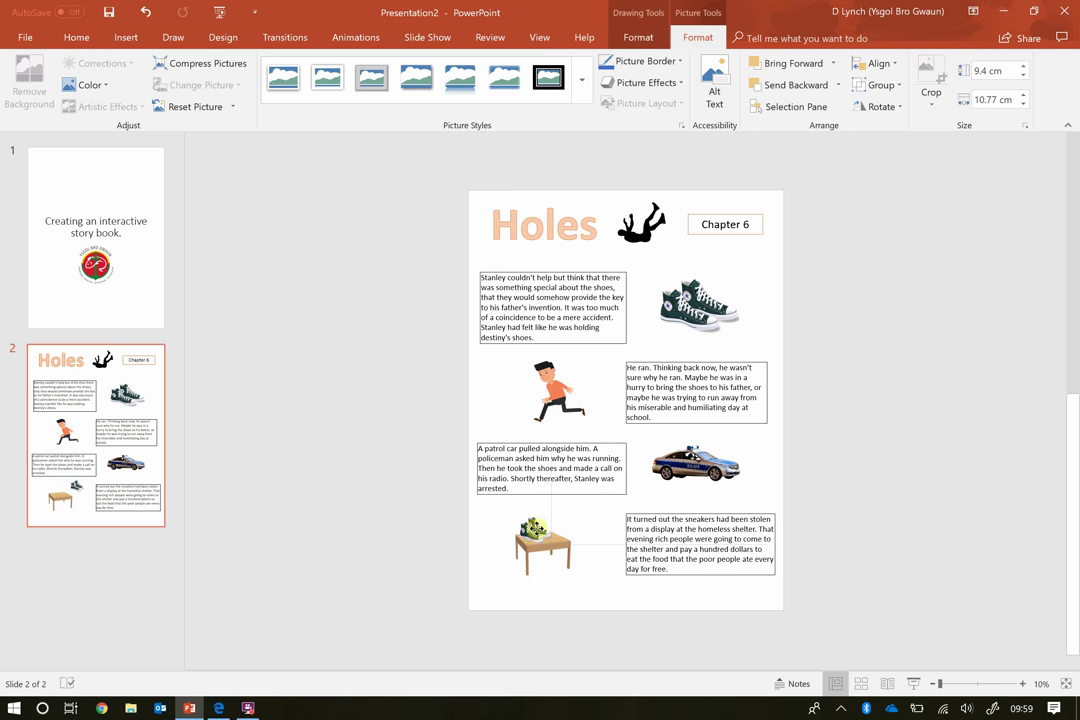
click(540, 600)
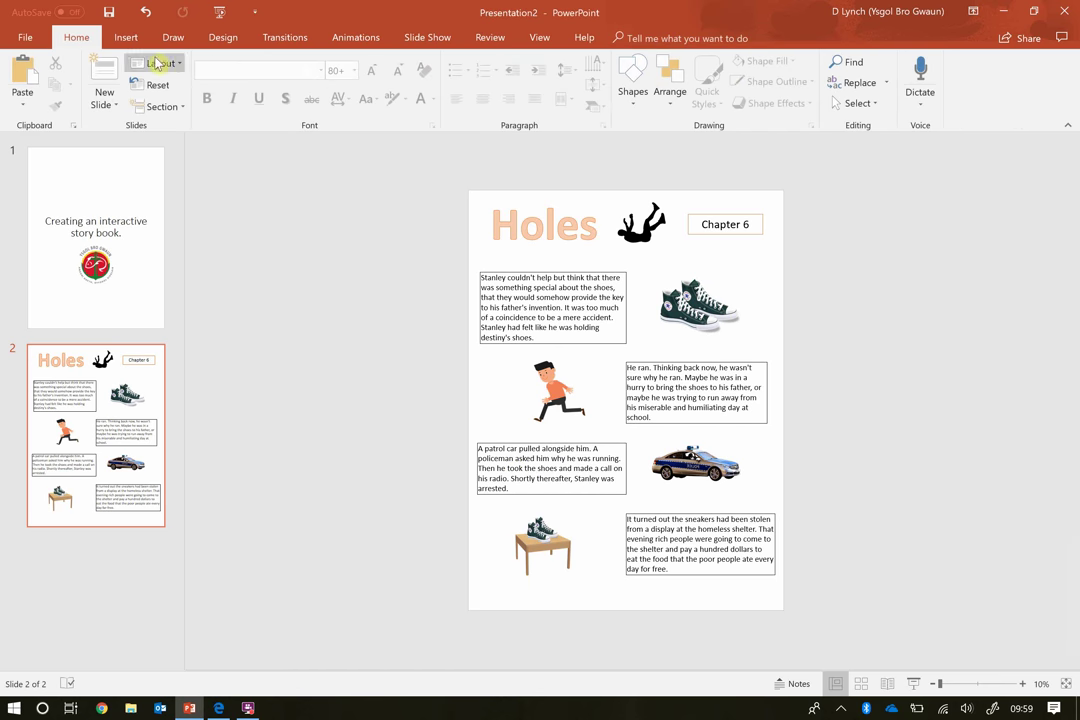
- Insert the robber.png picture onto the slide
click(125, 37)
click(111, 88)
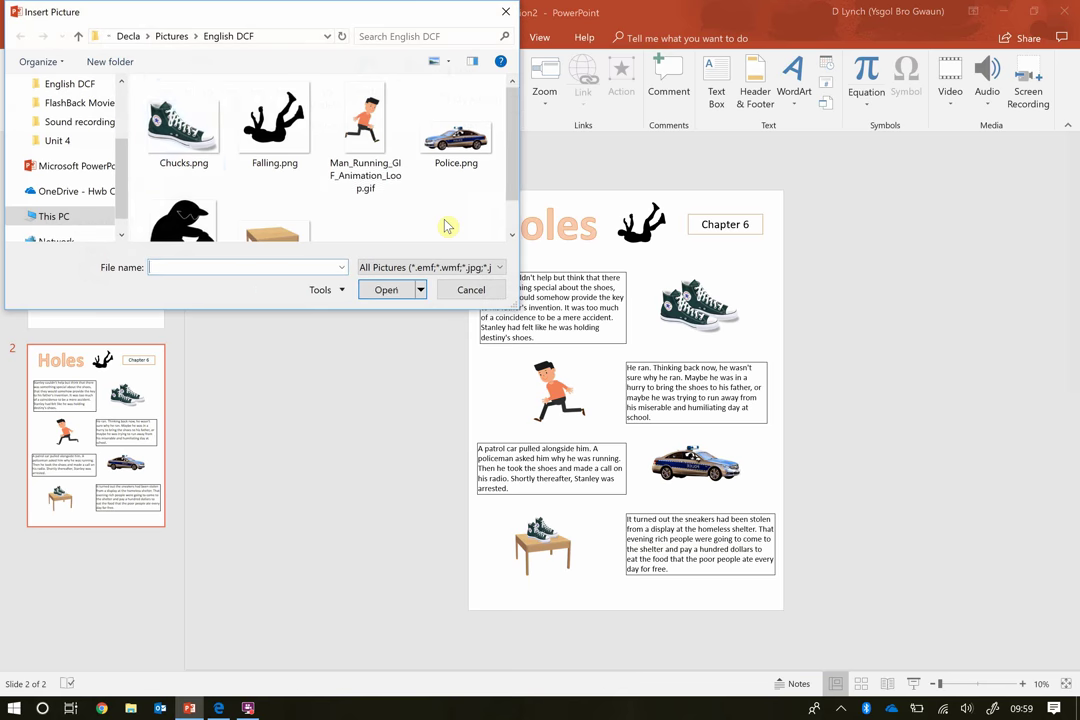
click(183, 190)
click(408, 292)
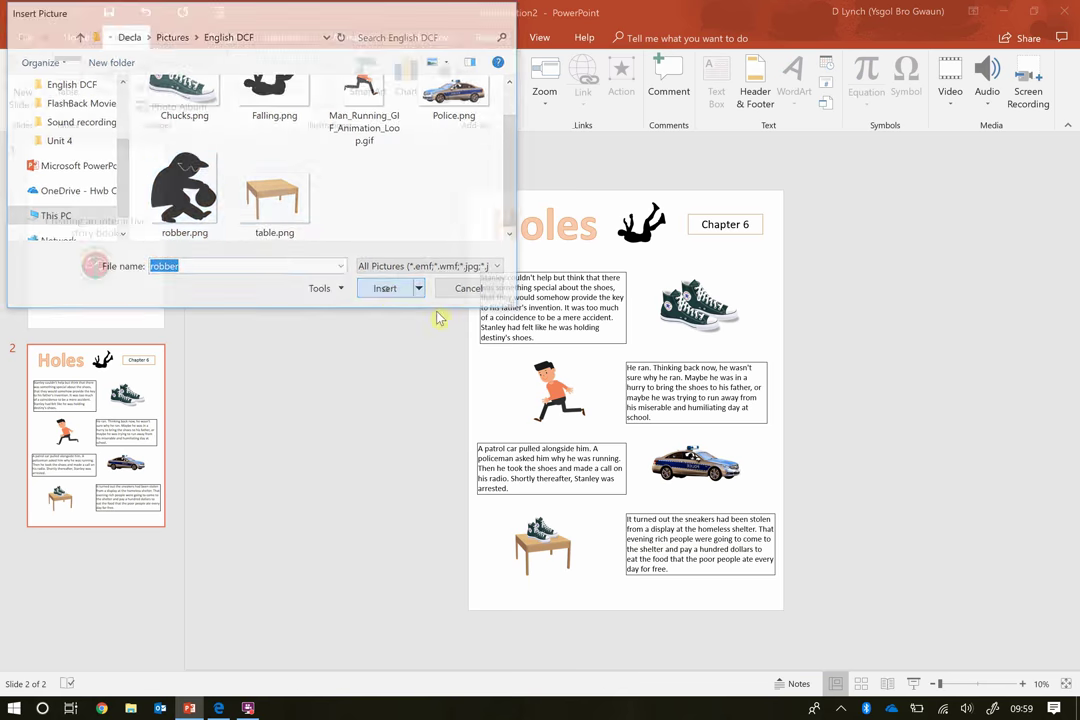